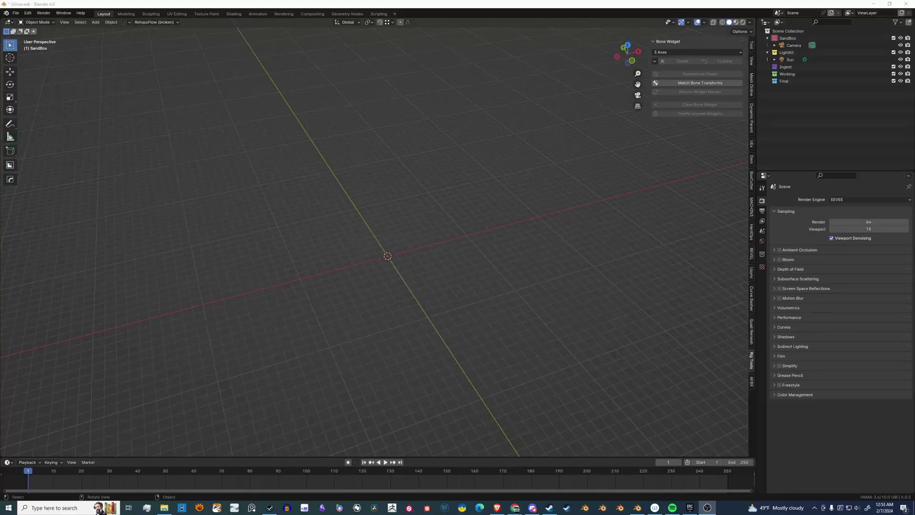
Install the add-on from ultimateSTL.zip on the Desktop through the add-on preferences
left_click(28, 13)
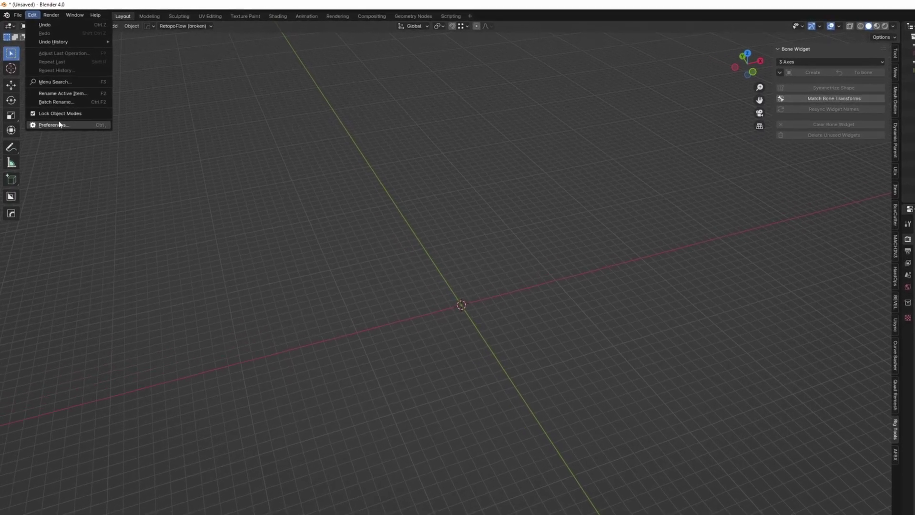
left_click(60, 124)
left_click(367, 33)
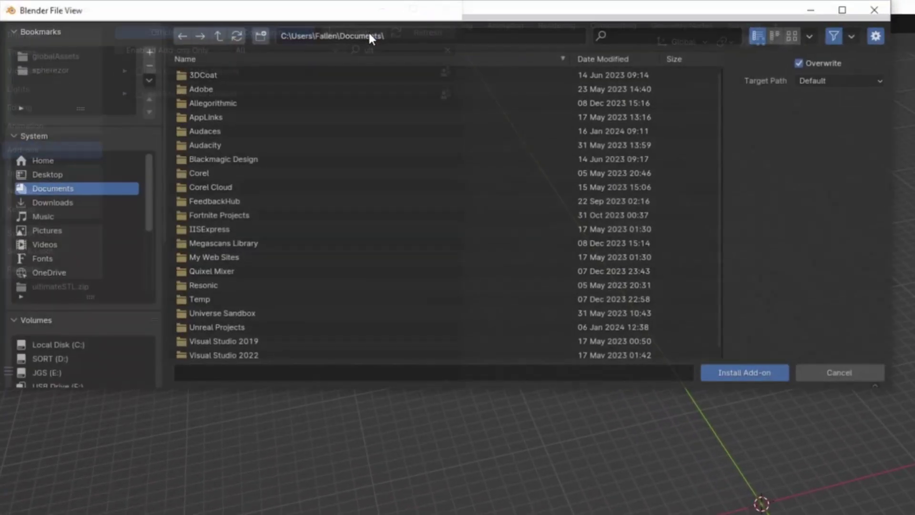
left_click(46, 177)
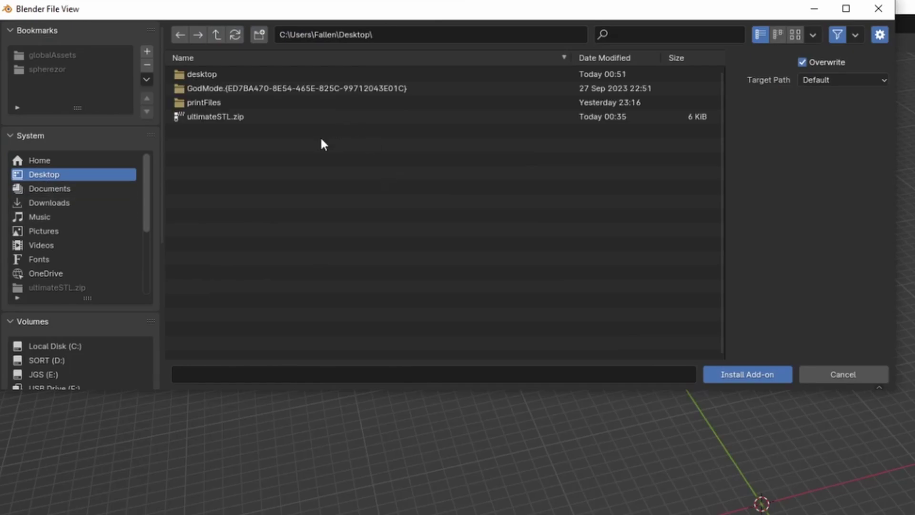
left_click(265, 117)
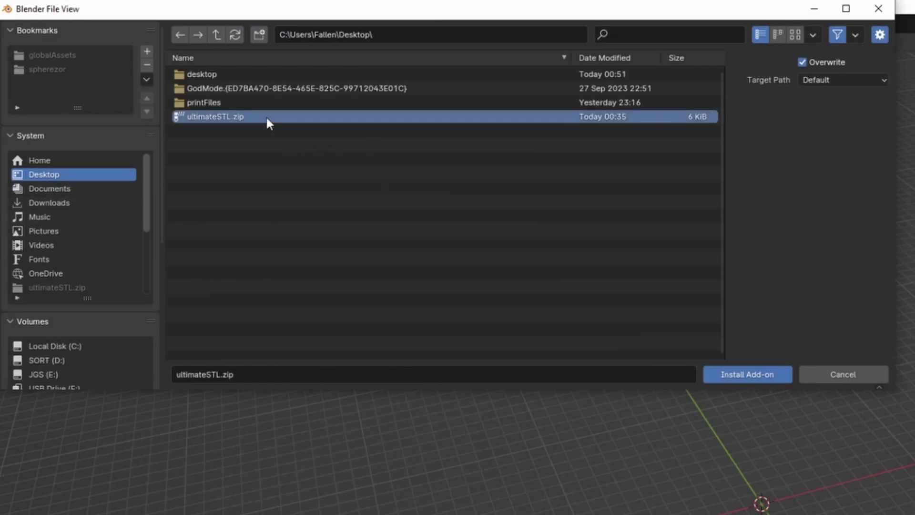
left_click(759, 374)
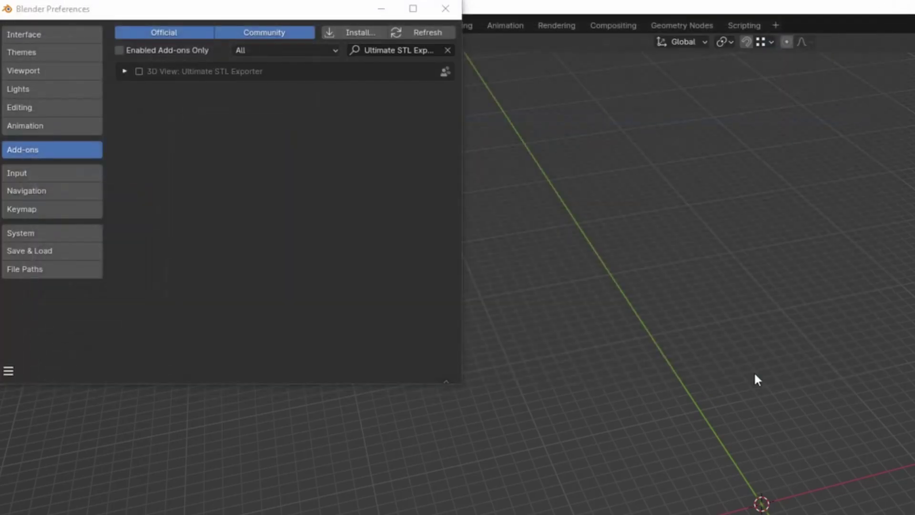
Enable the Ultimate STL Exporter add-on, show its details, and close the preferences
left_click(139, 71)
left_click(124, 71)
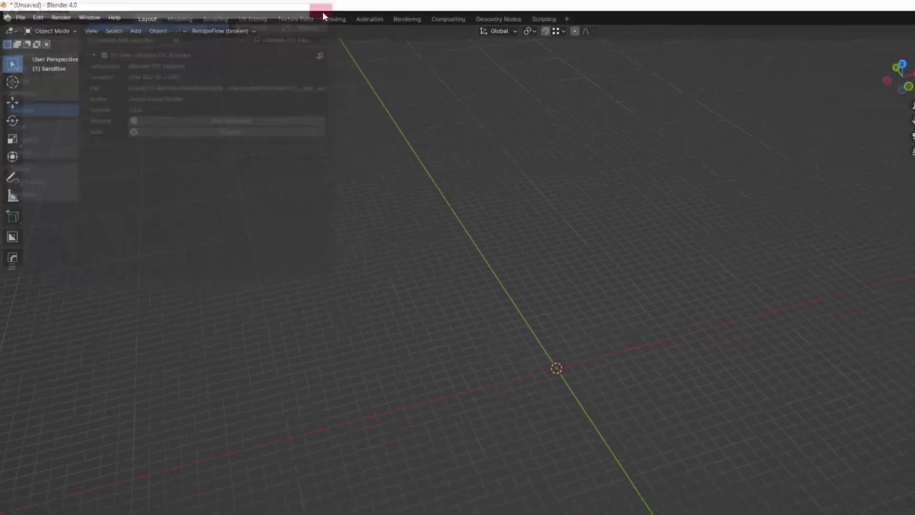
left_click(445, 8)
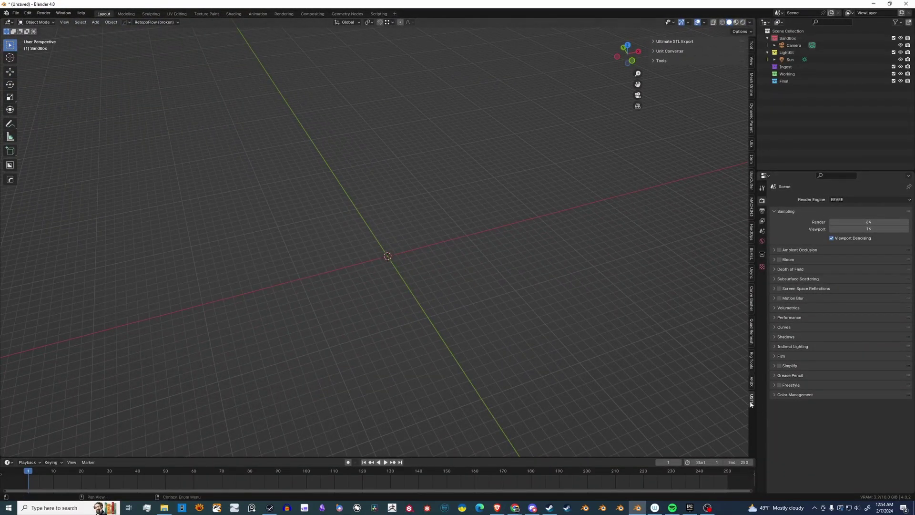
Expand the add-on's Ultimate STL Export, Unit Converter and Tools sections in the viewport
left_click(667, 42)
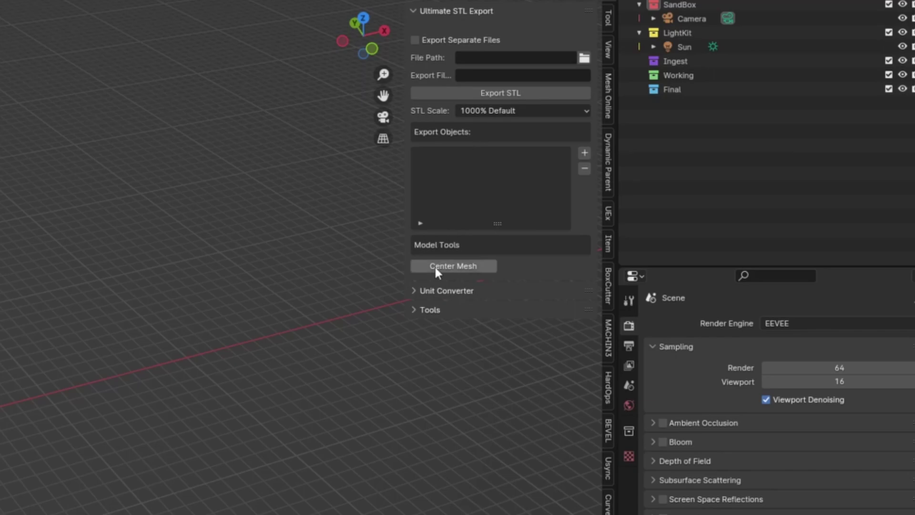
left_click(434, 290)
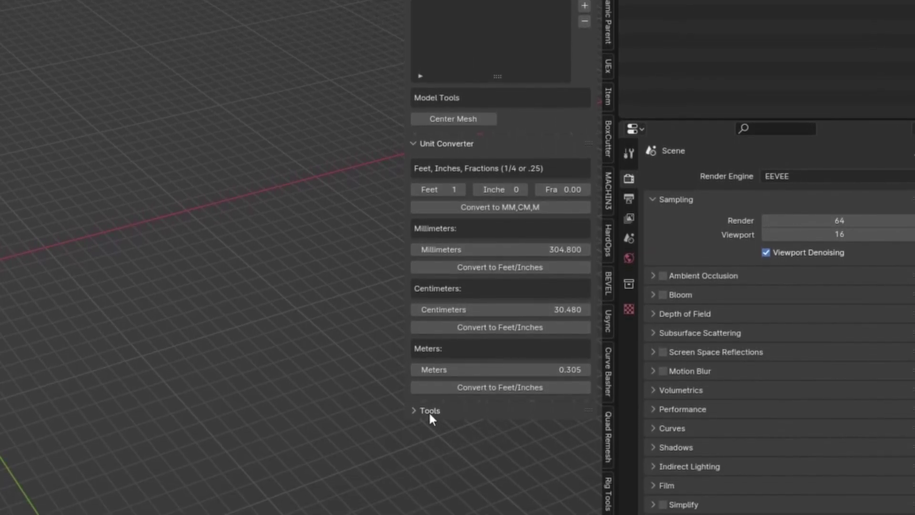
left_click(429, 487)
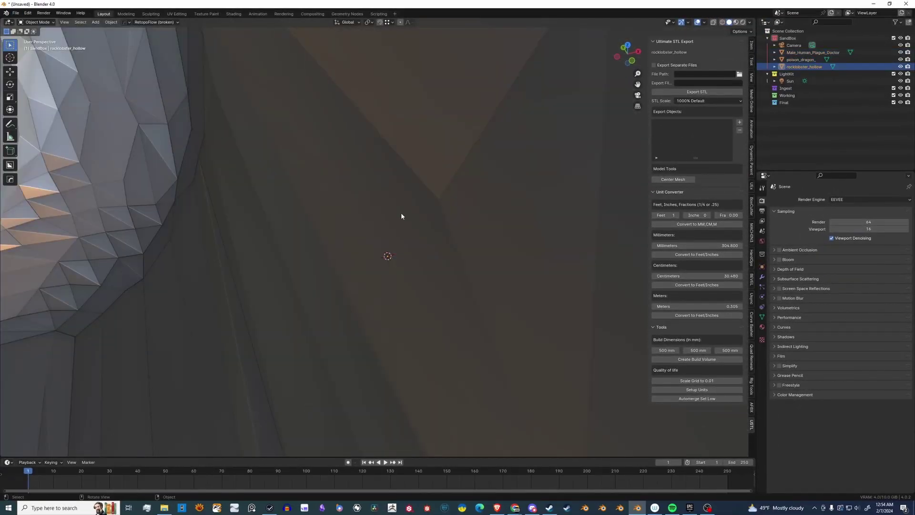
Scale down the oversized imported lobster, plague doctor and poison dragon models to similar, manageable sizes
middle_click_drag(437, 166, 556, 234)
scroll(557, 234, "down", 8)
key("s")
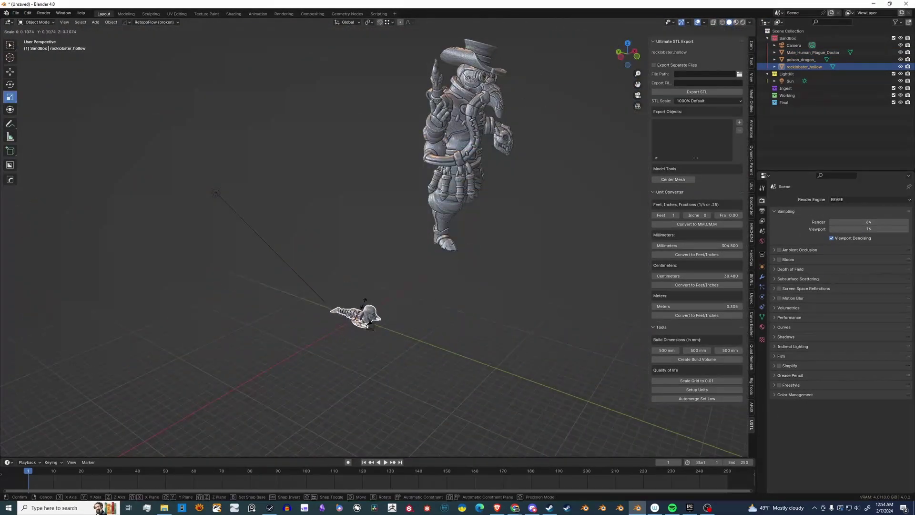
left_click(369, 308)
left_click(458, 117)
key("s")
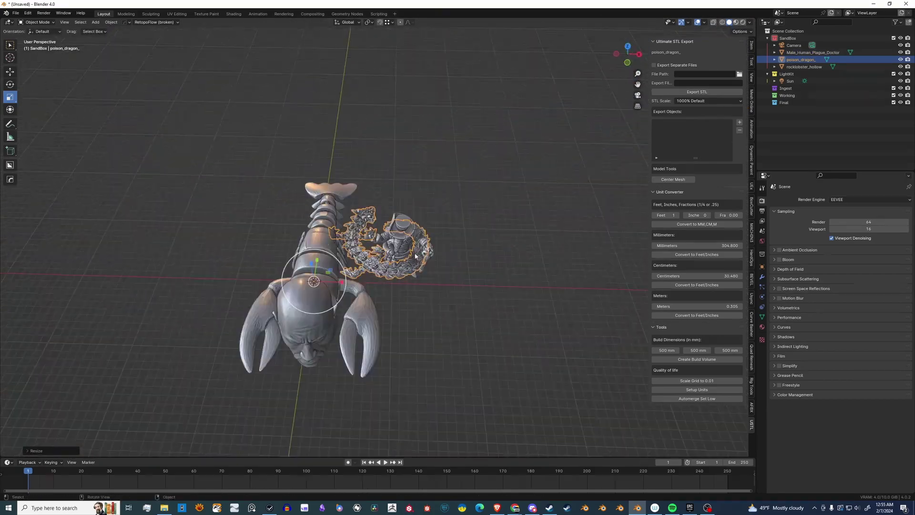
Move the poison dragon and the plague doctor apart so both stand clear of the lobster
key("g")
left_click_drag(376, 193, 410, 178)
left_click(397, 248)
left_click_drag(420, 242, 498, 243)
middle_click_drag(498, 243, 457, 224)
Shift the lobster sideways along the X axis and center its mesh at the world origin with Center Mesh
left_click(307, 243)
middle_click_drag(306, 243, 343, 258)
left_click_drag(362, 242, 238, 242)
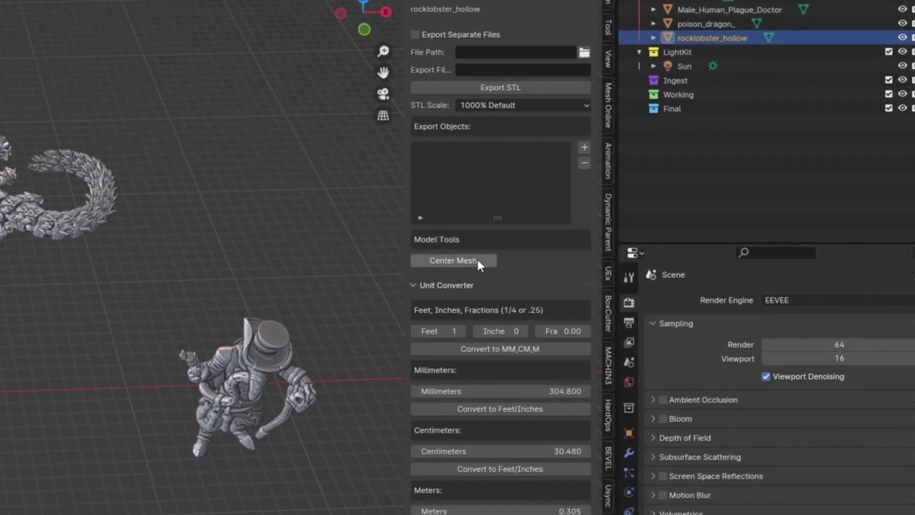
left_click(479, 263)
Center the plague doctor's mesh at the world origin and move it along positive X beside the lobster
left_click(246, 377)
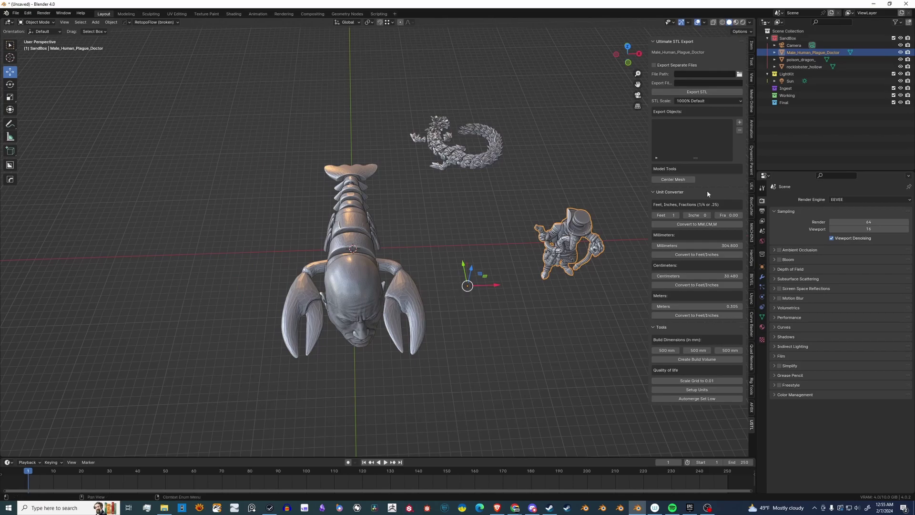
left_click(683, 180)
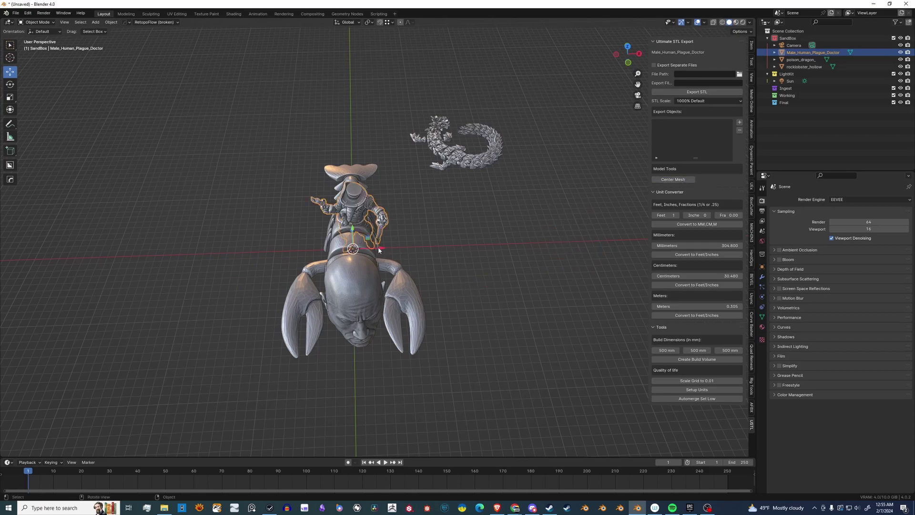
key("ctrl+z")
key("ctrl+z")
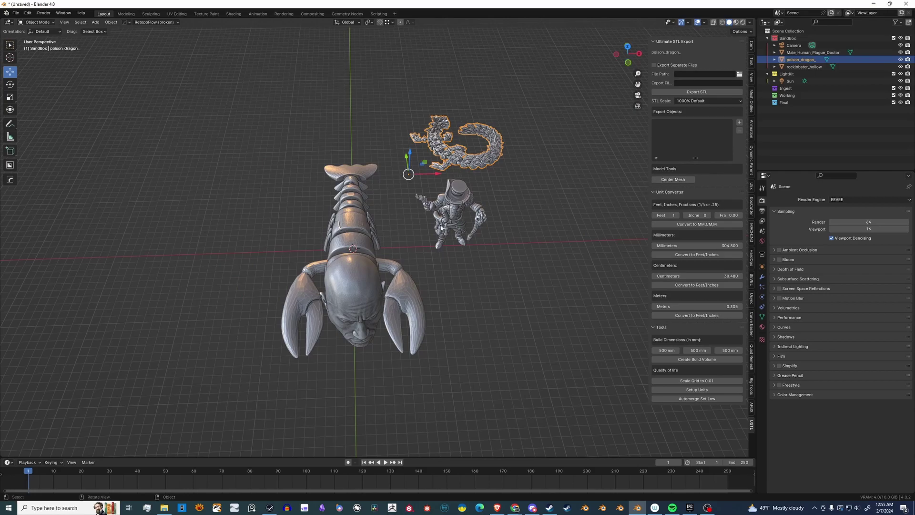
Center the poison dragon's mesh at the world origin and move it along negative X, clear of the lobster
left_click(670, 180)
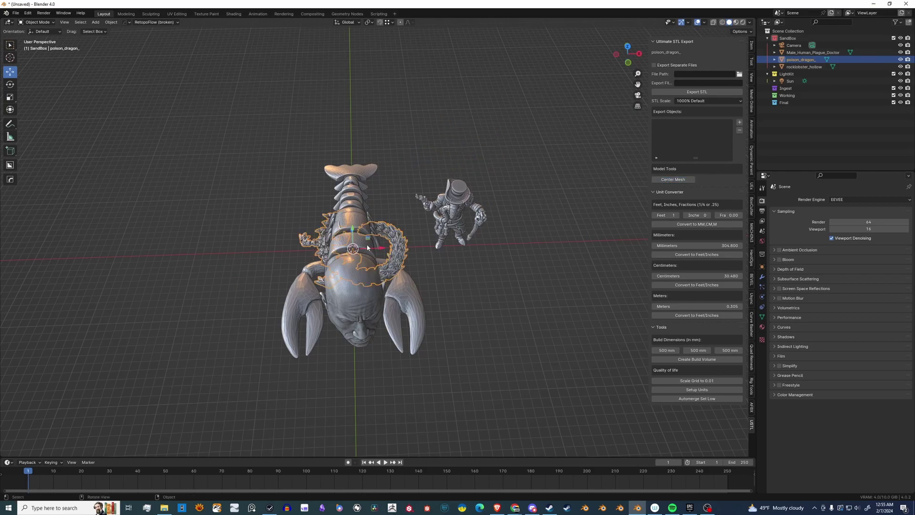
left_click_drag(380, 248, 239, 249)
middle_click_drag(363, 286, 576, 227)
scroll(401, 264, "up", 2)
With the lobster selected, apply the add-on's Setup Units and Automerge Set Low options
left_click(402, 264)
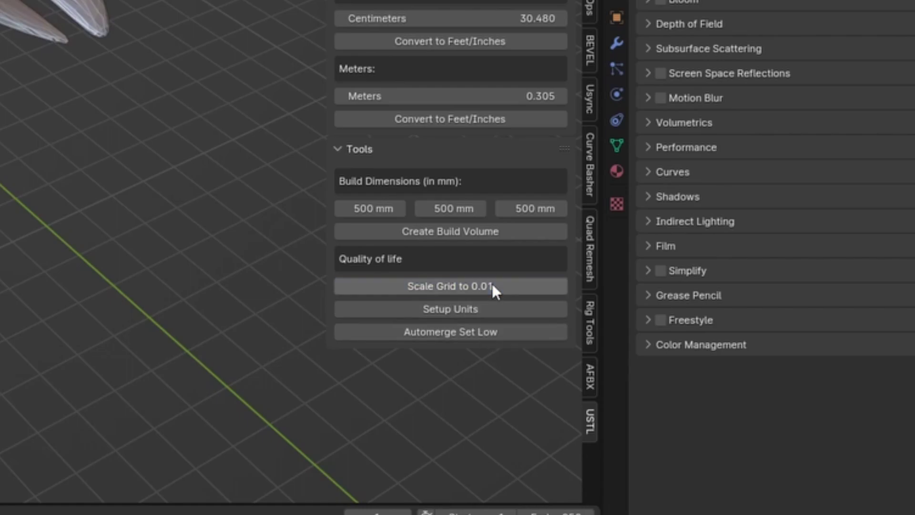
left_click(490, 306)
left_click(485, 330)
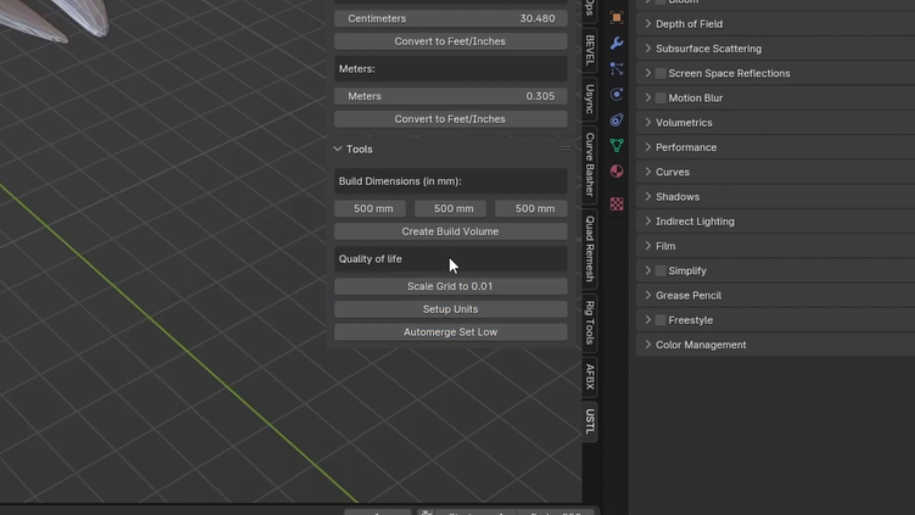
Set the build dimensions to 400 × 400 × 450 mm and create the build volume
left_click(371, 207)
type("400")
key("Tab")
type("4")
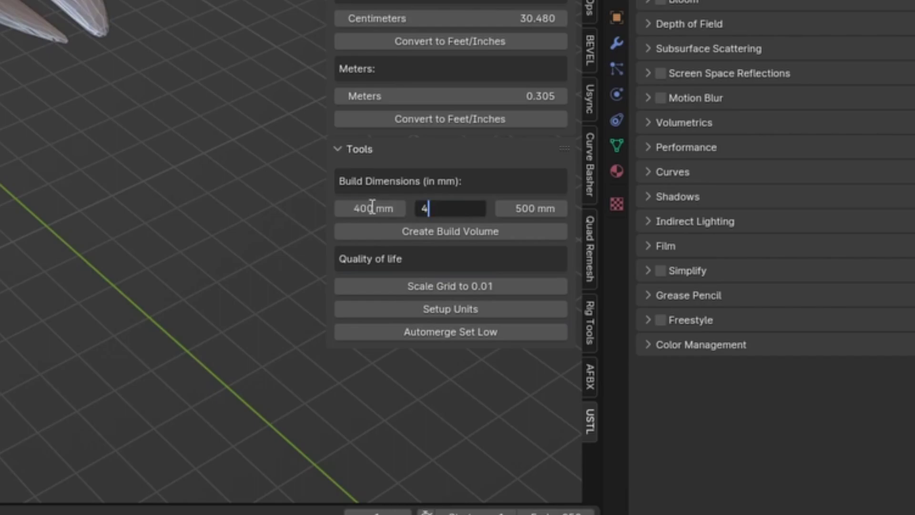
key("Tab")
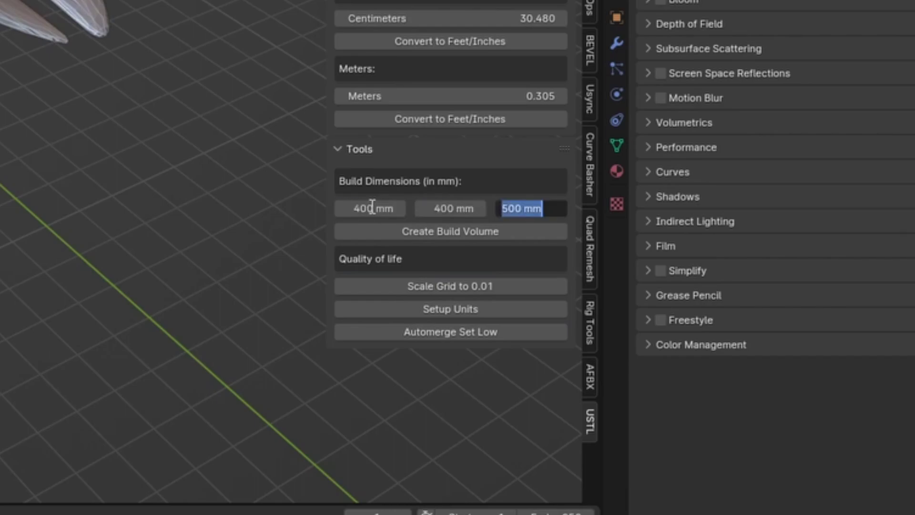
type("45")
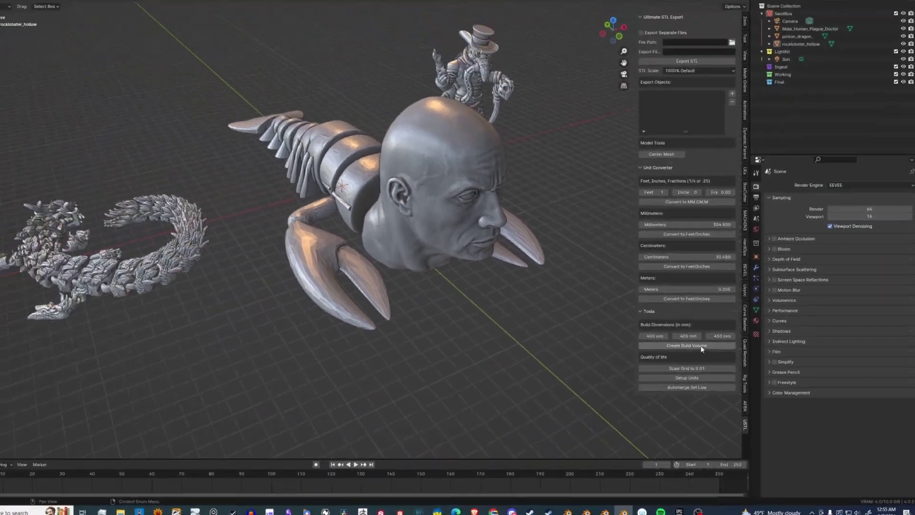
key("Return")
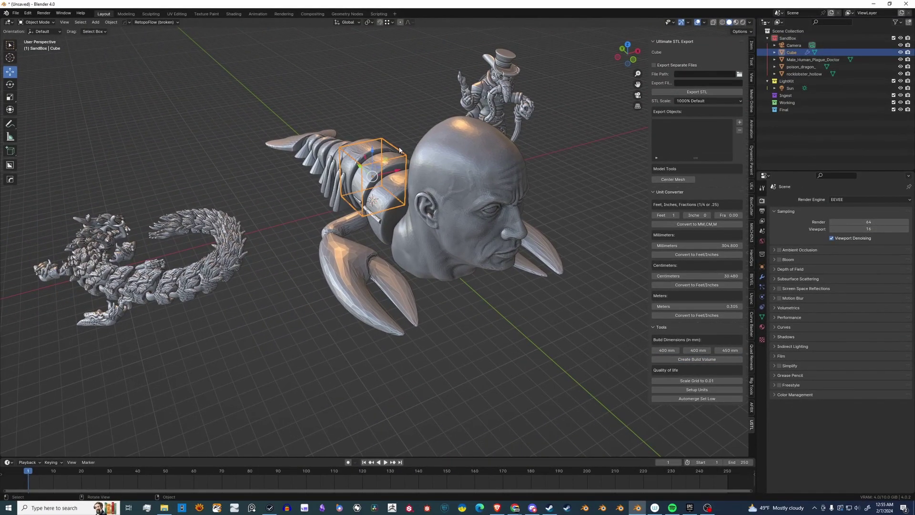
Scale the lobster down so that it fits within the build volume
key("KP_Decimal")
key("alt+a")
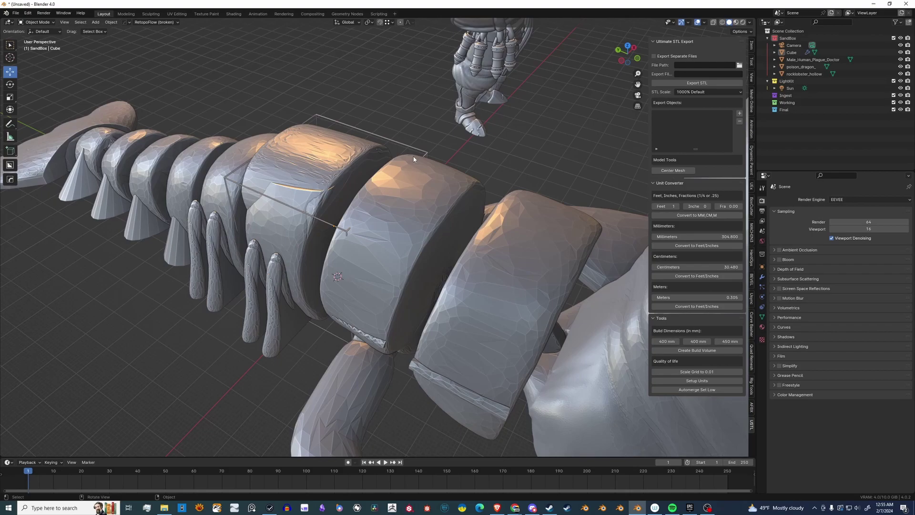
left_click(420, 157)
left_click(448, 191)
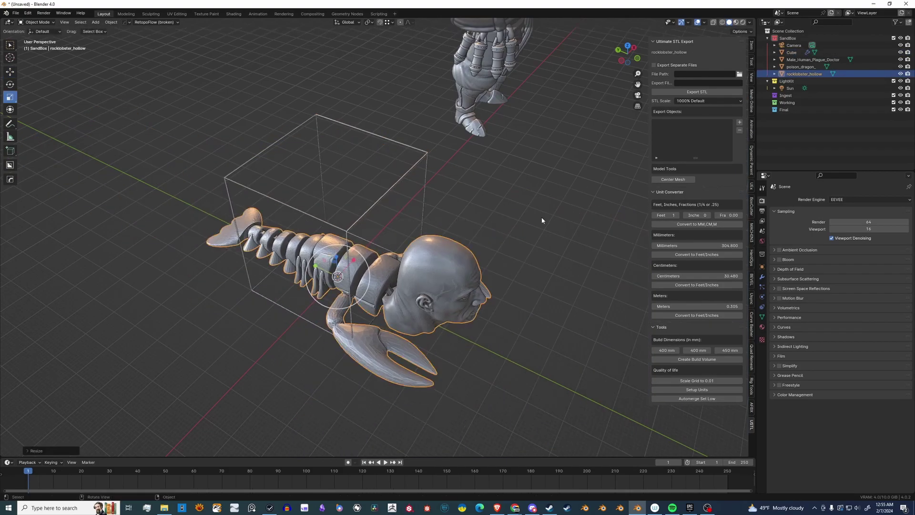
key("s")
left_click(391, 263)
Scale the plague doctor down and move it into the build volume beside the lobster
left_click(469, 95)
key("s")
middle_click_drag(443, 119, 465, 171)
key("g")
Scale the poison dragon down to fit inside the build volume
left_click(119, 190)
key("s")
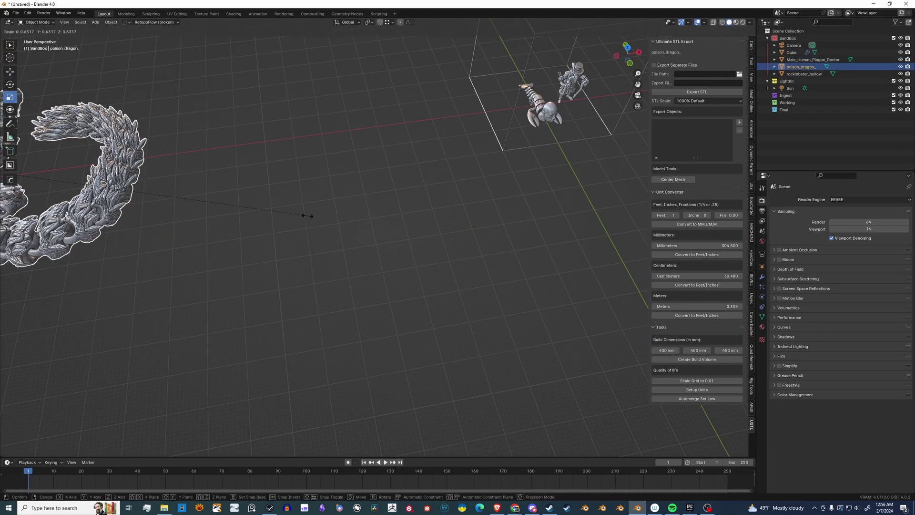
left_click(89, 204)
key("KP_Decimal")
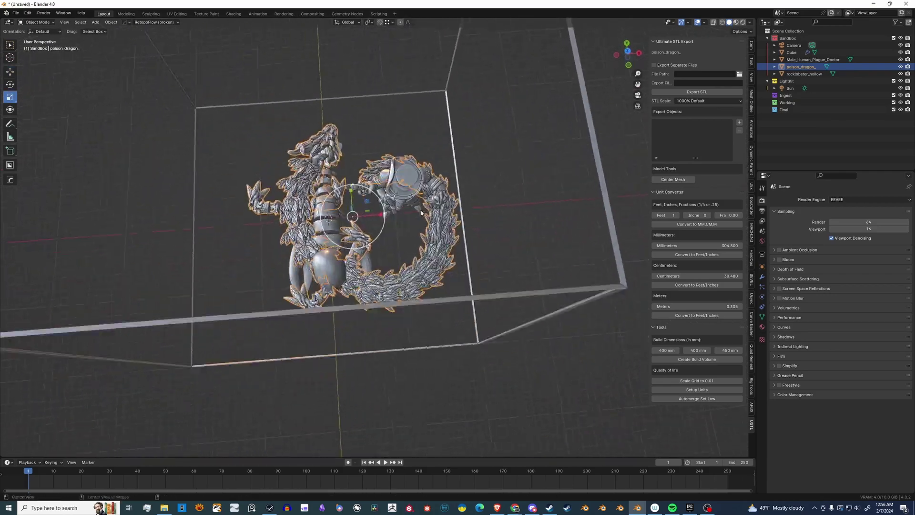
Rotate the poison dragon in top view and position it at one side of the build volume
key("r")
key("KP_7")
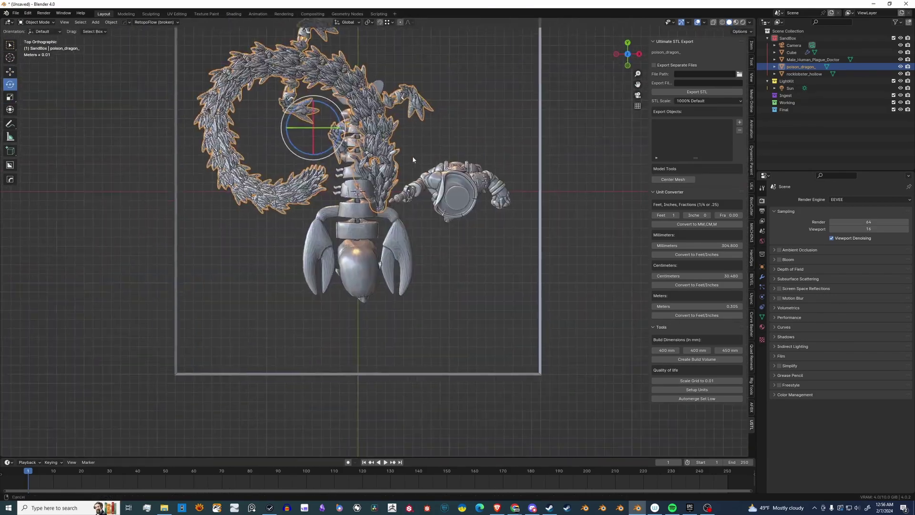
left_click_drag(413, 160, 434, 201, "alt+shift")
key("g")
left_click_drag(335, 169, 321, 140)
Move the lobster away from the dragon toward the positive X side of the build volume
left_click(389, 267)
left_click_drag(389, 195, 495, 173)
Enlarge the plague doctor within the build volume and check its fit from the front and at an angle
left_click(491, 205)
left_click_drag(381, 329, 420, 241, "alt")
key("s")
left_click_drag(446, 264, 516, 247)
key("KP_1")
left_click_drag(439, 205, 469, 245, "alt")
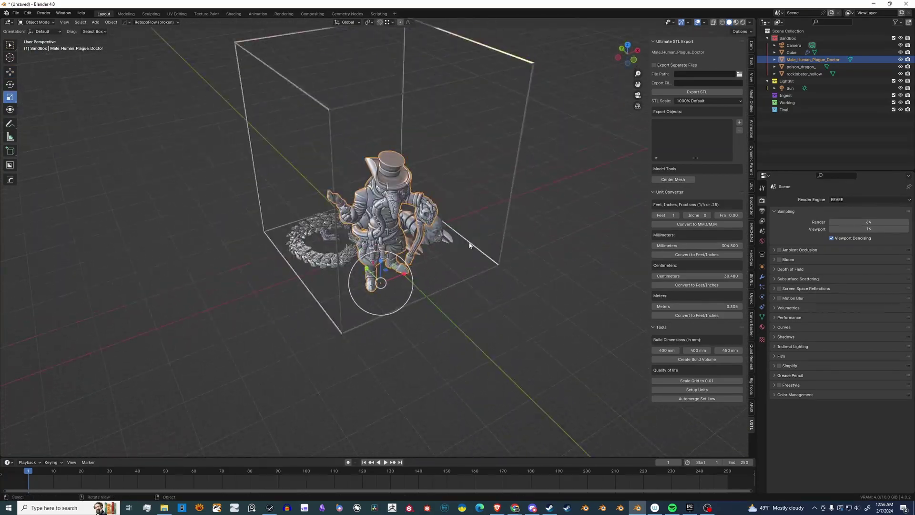
Add the plague doctor, lobster and poison dragon models together to the Export Objects list, and clear the selection
left_click(440, 234, "shift")
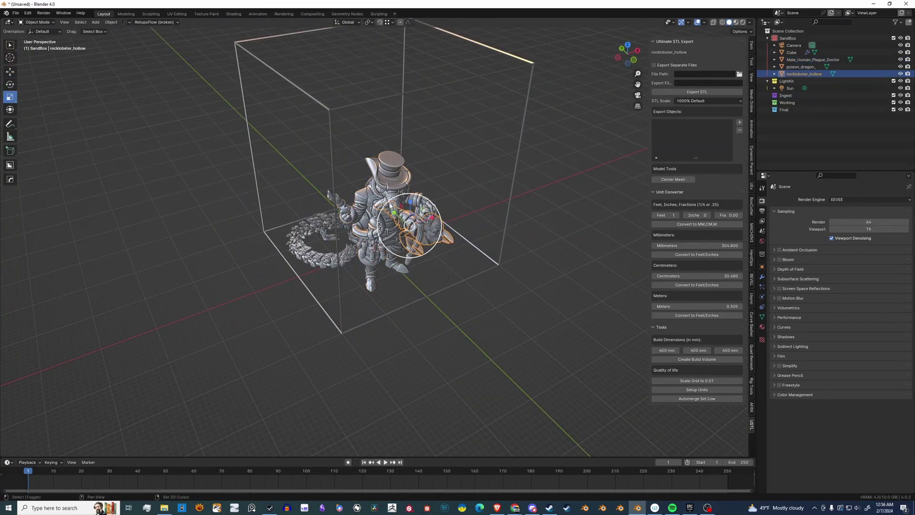
left_click(327, 261, "shift")
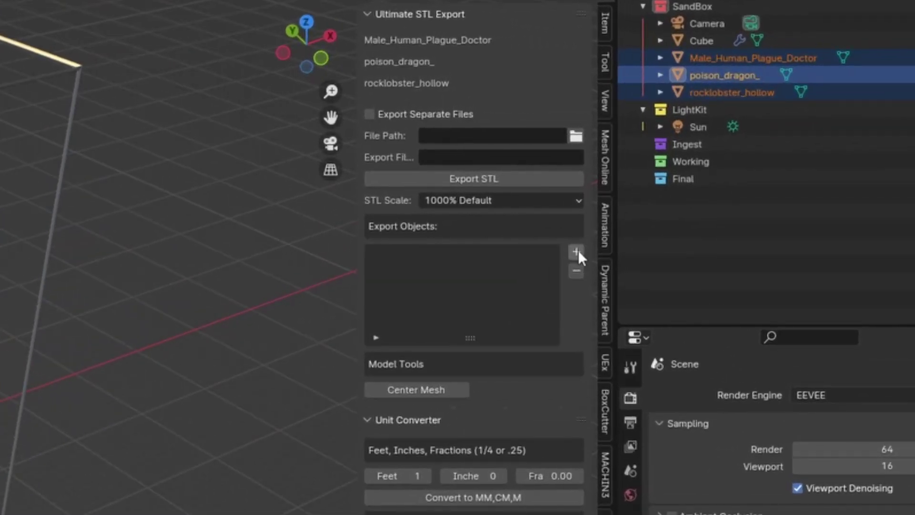
left_click(579, 250)
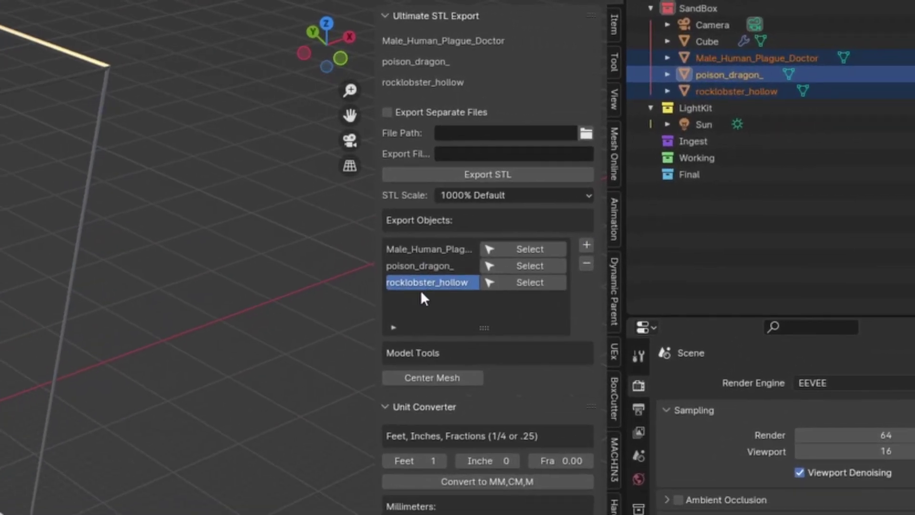
left_click(508, 258)
middle_click_drag(536, 243, 515, 295)
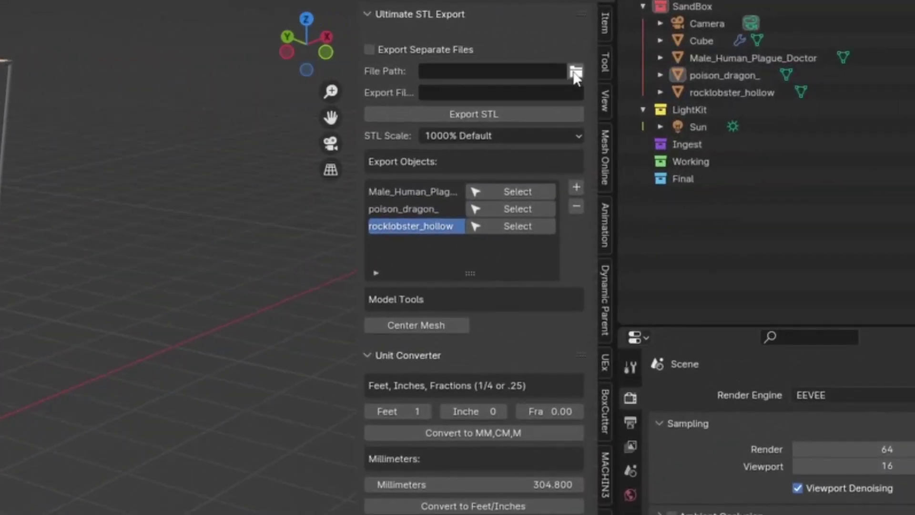
Set the export file path to the Desktop folder and the export filename to printFiles
left_click(740, 65)
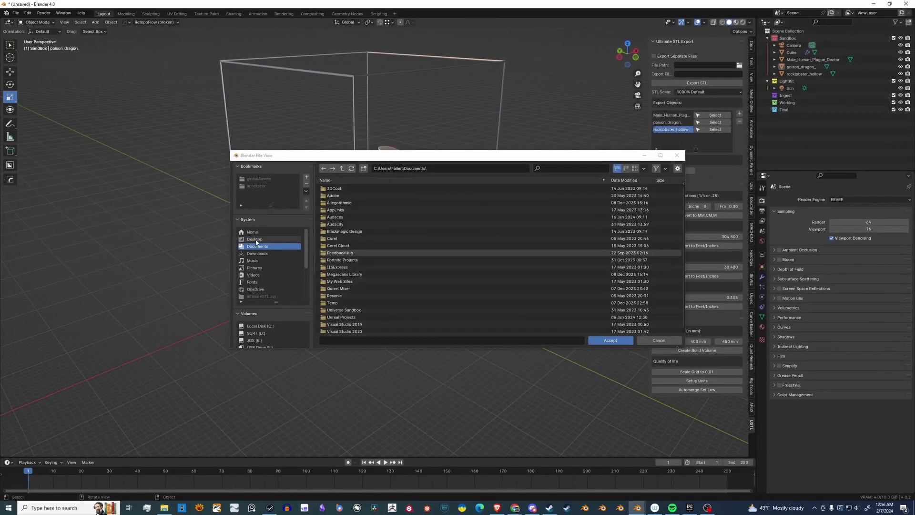
left_click(255, 239)
left_click(429, 340)
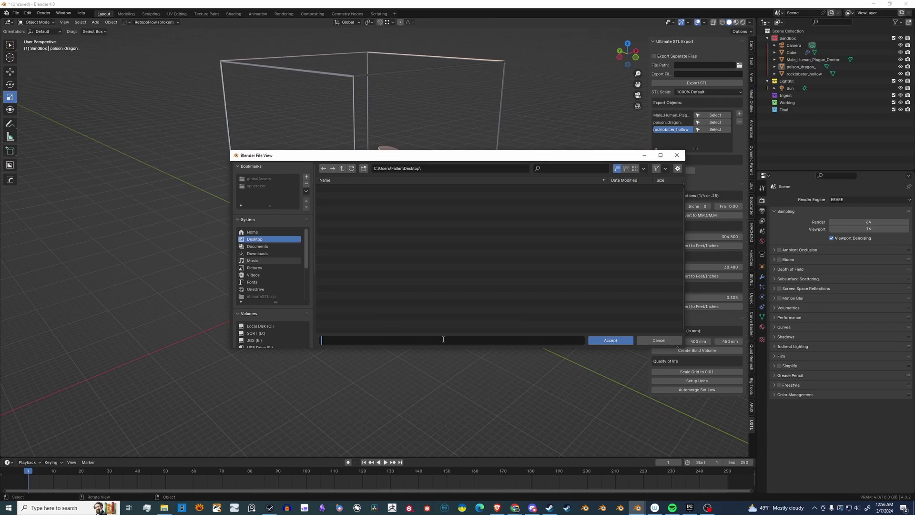
left_click(611, 340)
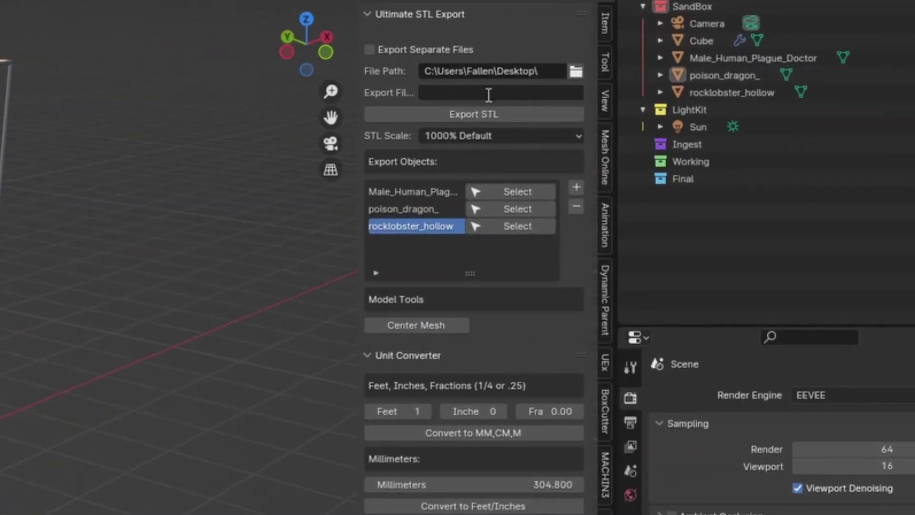
left_click(489, 95)
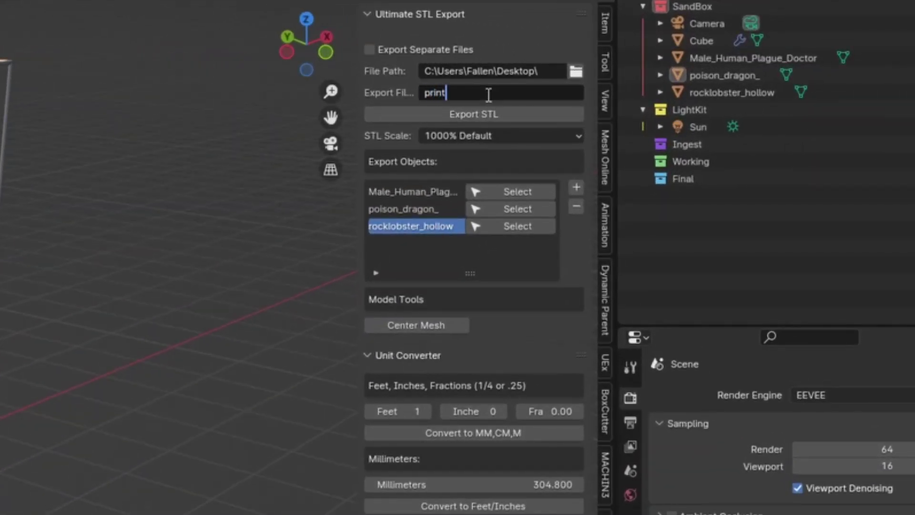
key("Return")
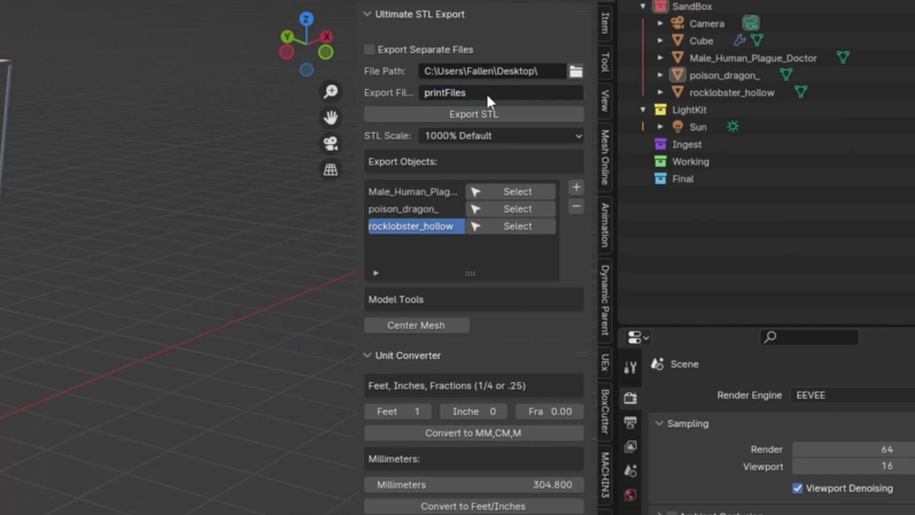
Export the listed models as STL and open printFiles.stl in UltiMaker Cura for inspection
left_click(496, 116)
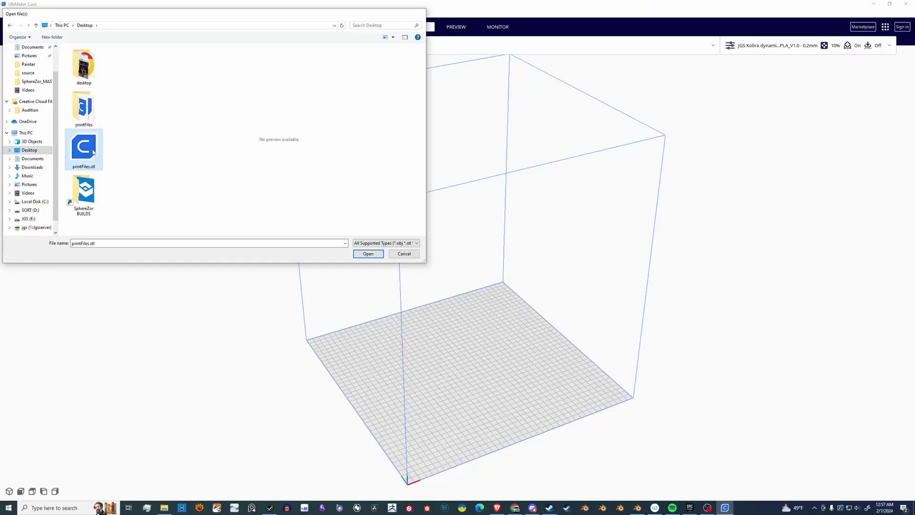
double_click(93, 152)
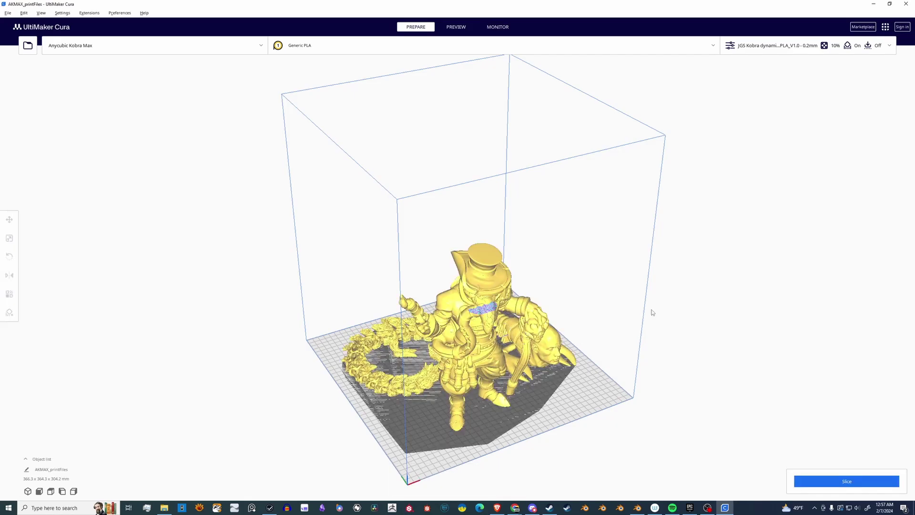
right_click_drag(628, 275, 603, 290)
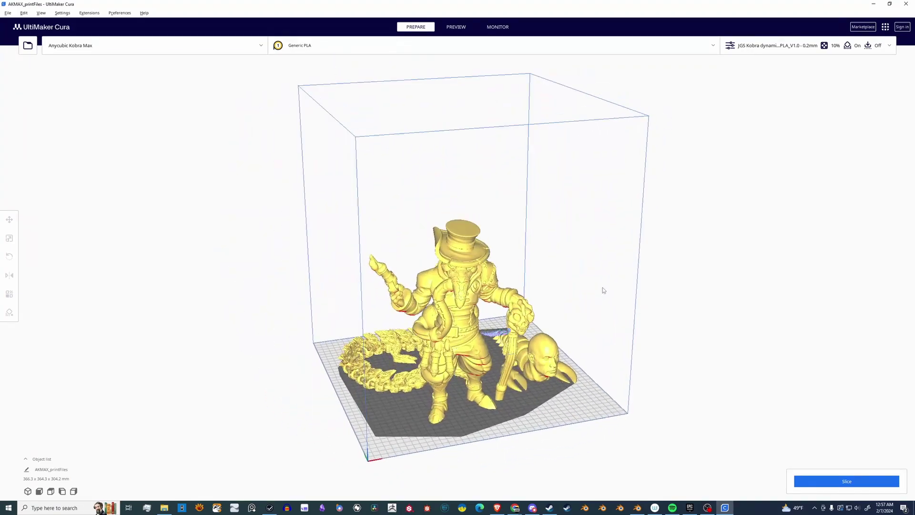
Switch to Blender and move the plague doctor to a new spot behind the dragon in the build volume
left_click(638, 508)
left_click_drag(472, 293, 524, 292, "alt")
left_click(405, 252)
left_click_drag(405, 253, 448, 270, "alt")
key("g")
left_click_drag(453, 301, 344, 300)
key("y")
left_click(306, 305)
left_click_drag(308, 302, 417, 307)
left_click(363, 248)
Scale the plague doctor down and adjust its position in the rear part of the build volume
middle_click_drag(458, 269, 397, 267)
key("s")
left_click_drag(353, 272, 284, 286)
key("g")
Duplicate the smaller plague doctor so three stand in the build volume, two behind the dragon and one beside the lobster
key("shift+d")
key("g")
left_click(470, 333)
middle_click_drag(470, 334, 465, 281)
scroll(429, 262, "down", 2)
Add the plague doctor copies Male_Human_Plague_Doctor.001 and Male_Human_Plague_Doctor.002 to the Export Objects list
left_click(361, 231)
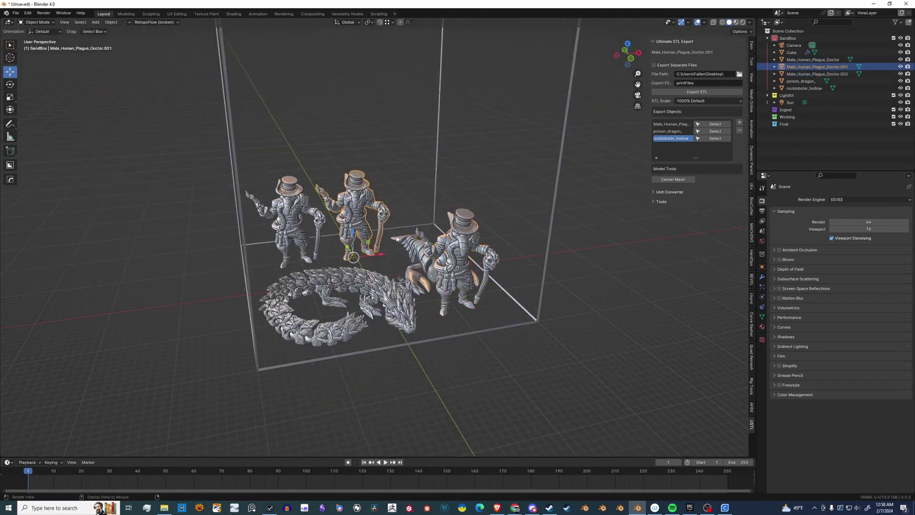
middle_click_drag(363, 231, 367, 205)
left_click(739, 124)
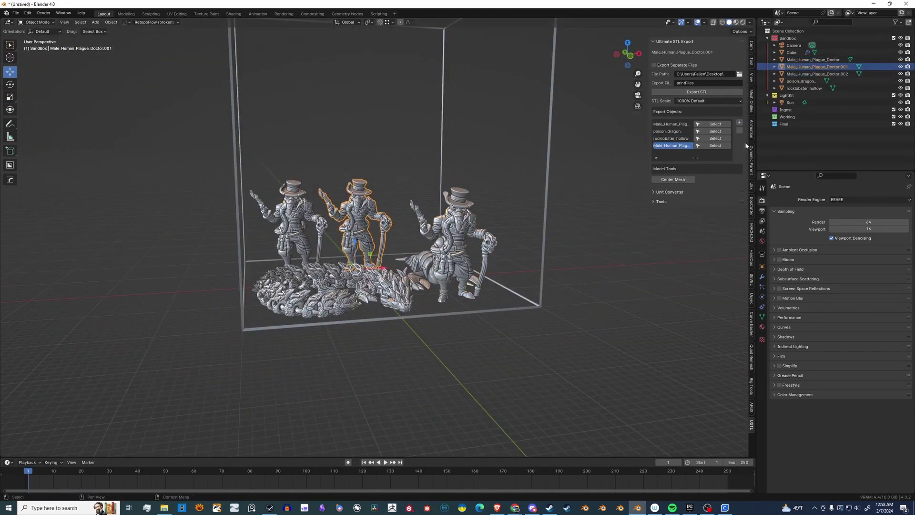
left_click(456, 241)
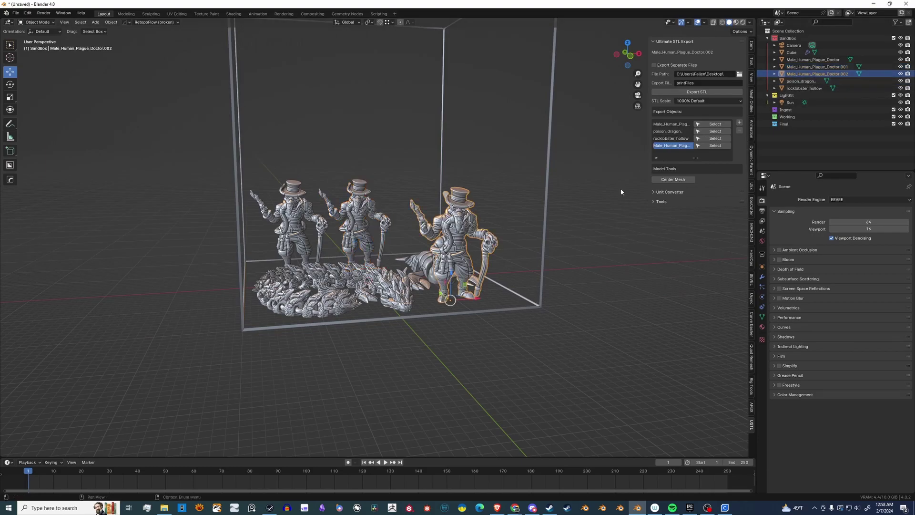
left_click(740, 123)
Select the dragon, the lobster and all three plague doctors, and duplicate them in place
middle_click_drag(479, 195, 472, 228)
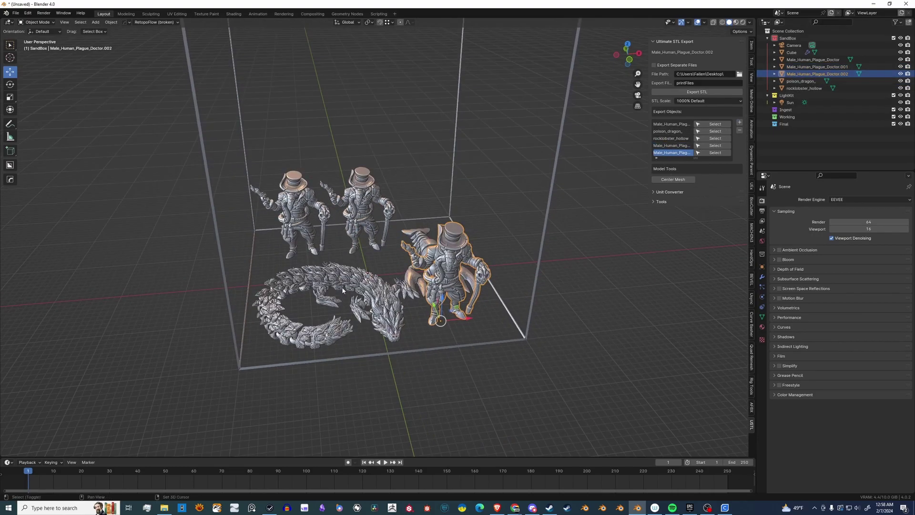
left_click(342, 287, "shift")
left_click(362, 214, "shift")
left_click(298, 214, "shift")
left_click(422, 241, "shift")
middle_click_drag(421, 240, 430, 285)
key("shift+d")
right_click(442, 254)
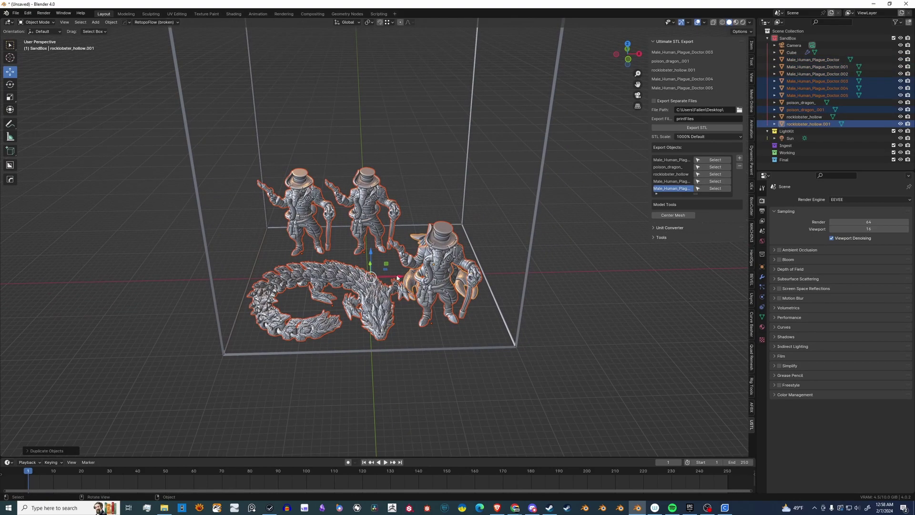
Move the duplicated group along negative X out of the build volume and clear the selection
left_click_drag(396, 278, 143, 278)
mouse_move(336, 312)
middle_mouse_down()
mouse_move(371, 307)
mouse_move(347, 310)
middle_mouse_up()
scroll(365, 314, "down", 2)
left_click(502, 319)
middle_click_drag(502, 319, 513, 299, "shift")
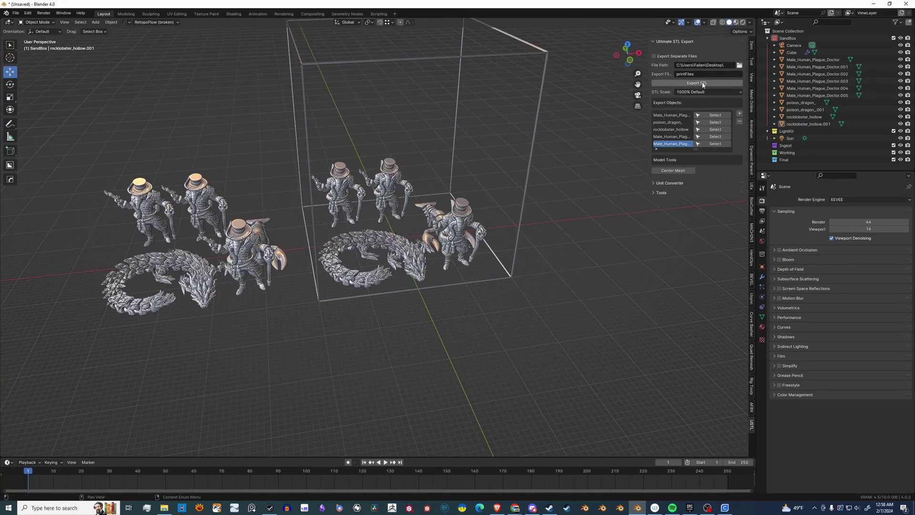
Enlarge the Export Objects list and check each entry by selecting its model in the scene
left_click(165, 234)
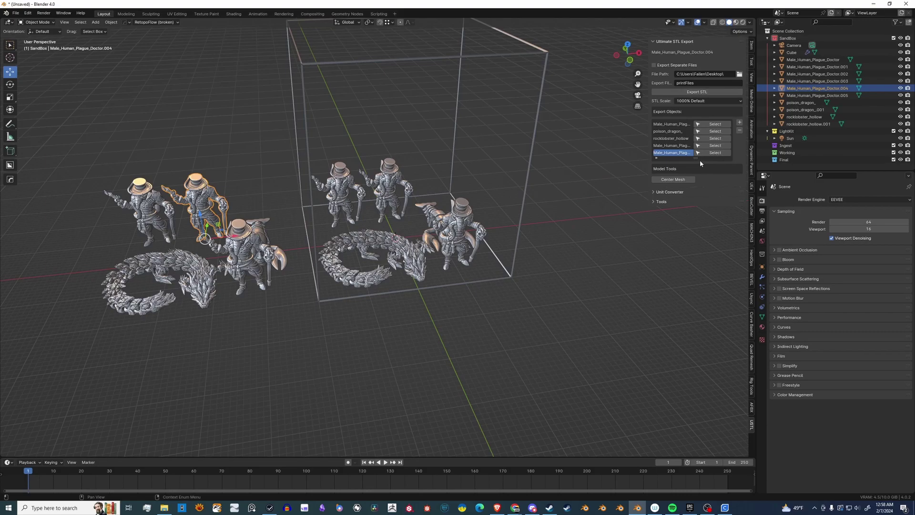
left_click_drag(696, 171, 696, 249)
left_click(671, 124)
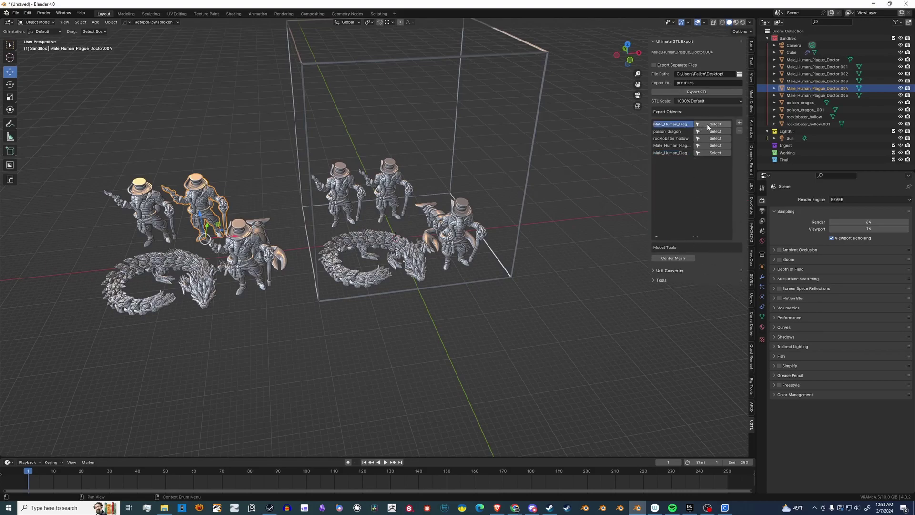
left_click(708, 126)
left_click(715, 131)
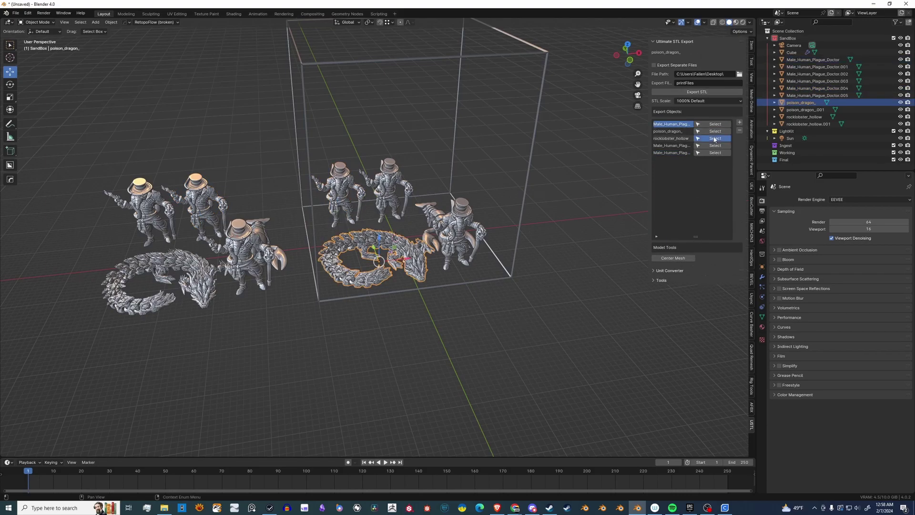
left_click(715, 139)
left_click(714, 146)
left_click(714, 153)
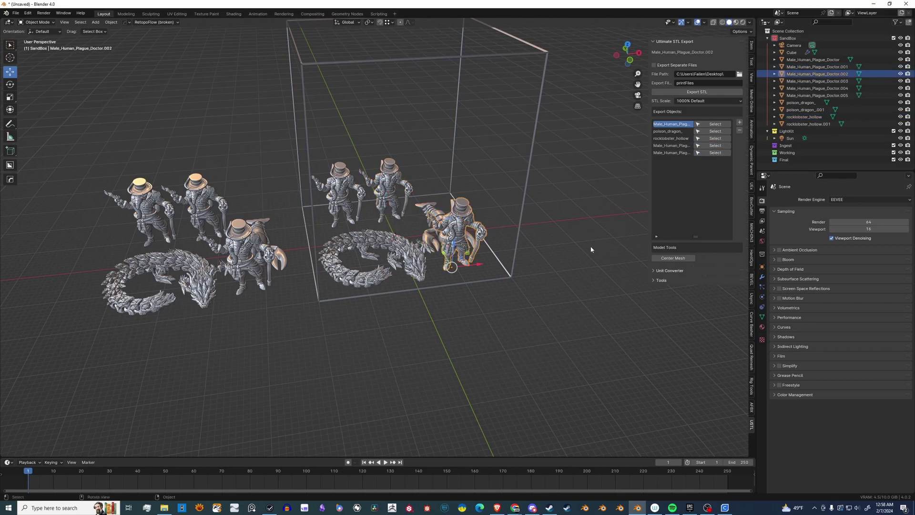
Export the five listed models over printFiles.stl and reload the file in UltiMaker Cura
left_click(553, 271)
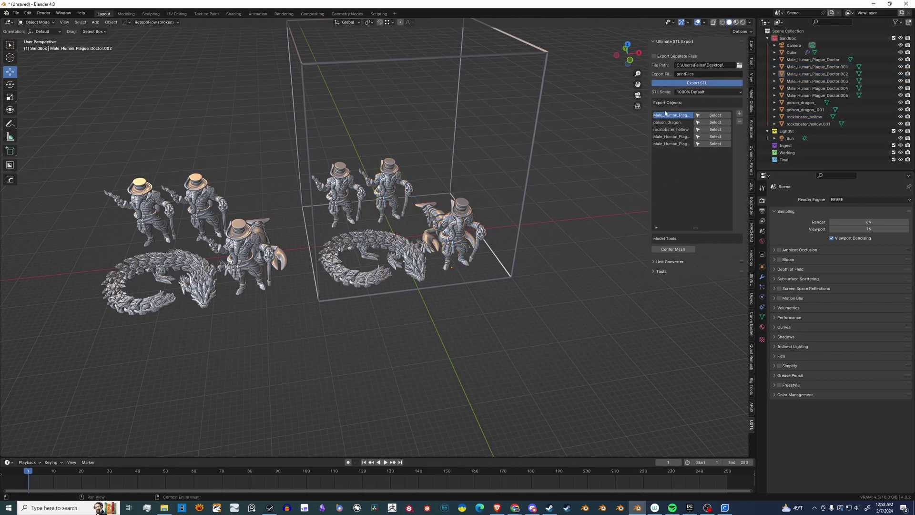
left_click(724, 508)
left_click(513, 486)
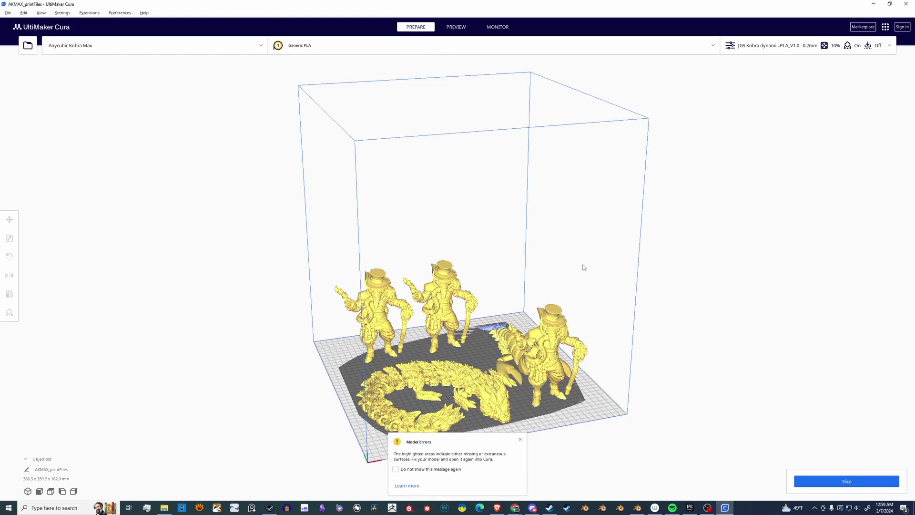
Inspect the five reloaded models on the build plate from several angles and dismiss the Model Errors notice
right_click_drag(585, 268, 518, 290)
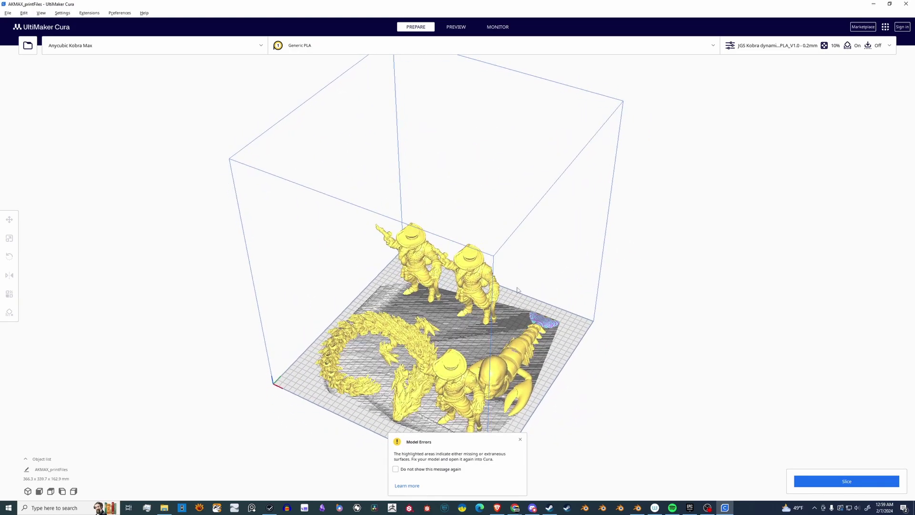
left_click(520, 440)
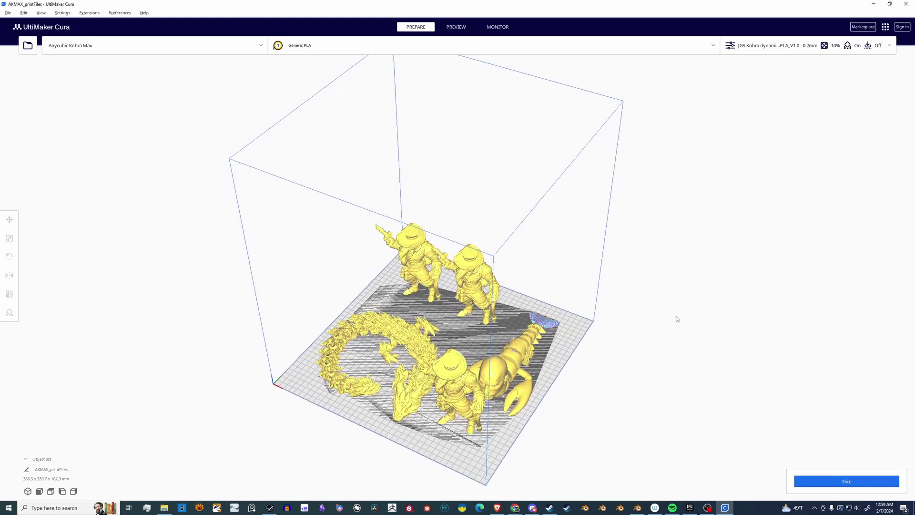
right_click_drag(678, 318, 713, 385)
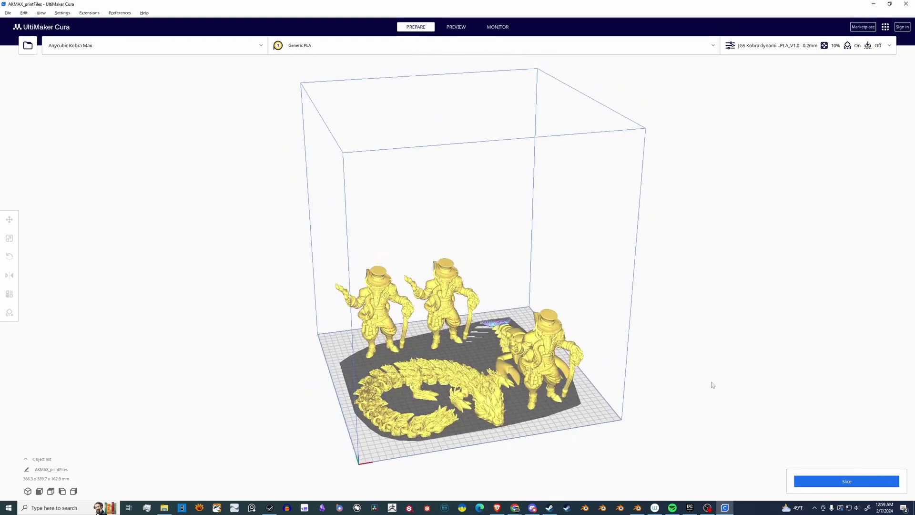
Switch to Blender, widen the export panel and remove Male_Human_Plague_Doctor.001 from the Export Objects list
left_click(638, 507)
middle_click_drag(520, 281, 399, 194)
left_click(382, 176)
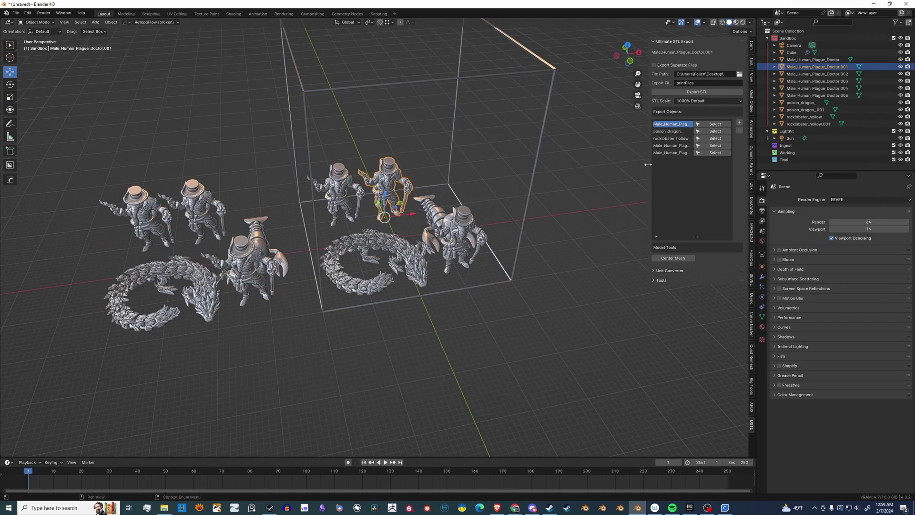
left_click_drag(649, 165, 579, 167)
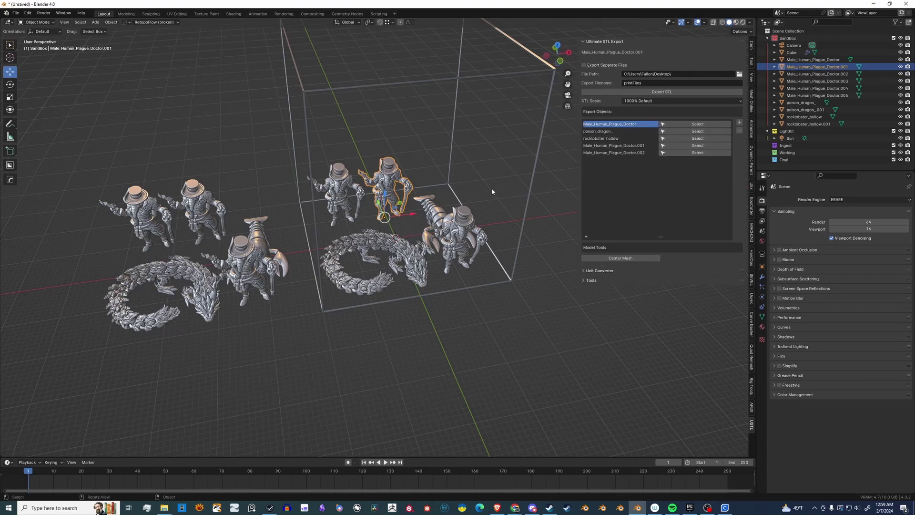
left_click(636, 146)
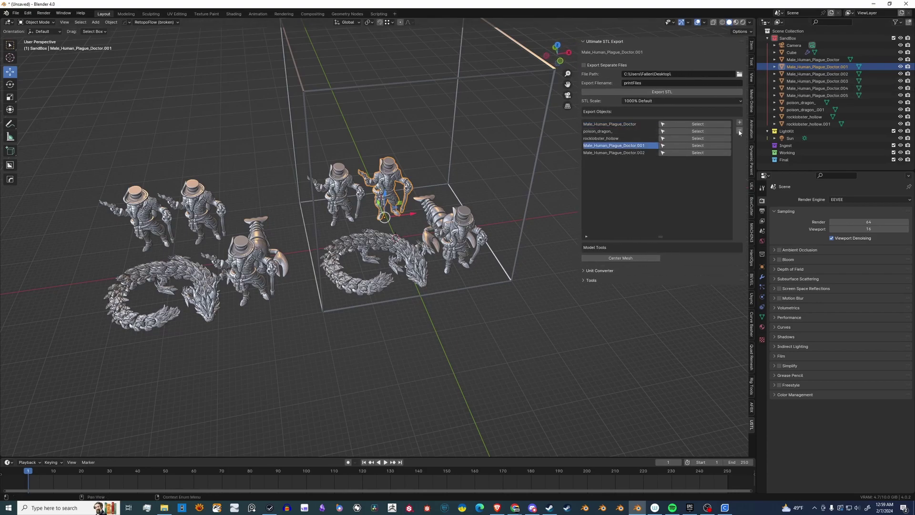
left_click(740, 130)
left_click(450, 322)
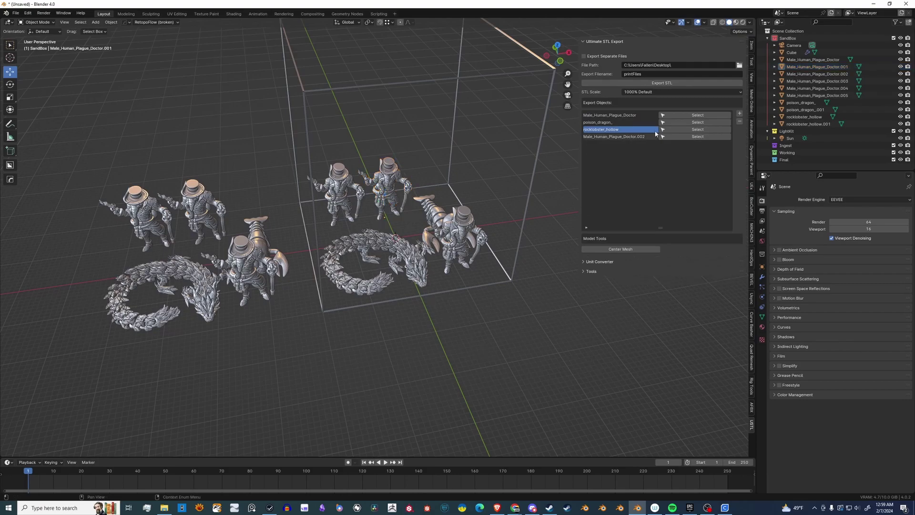
Export the remaining listed models as STL, and reload and inspect printFiles.stl in UltiMaker Cura
key("alt+Tab")
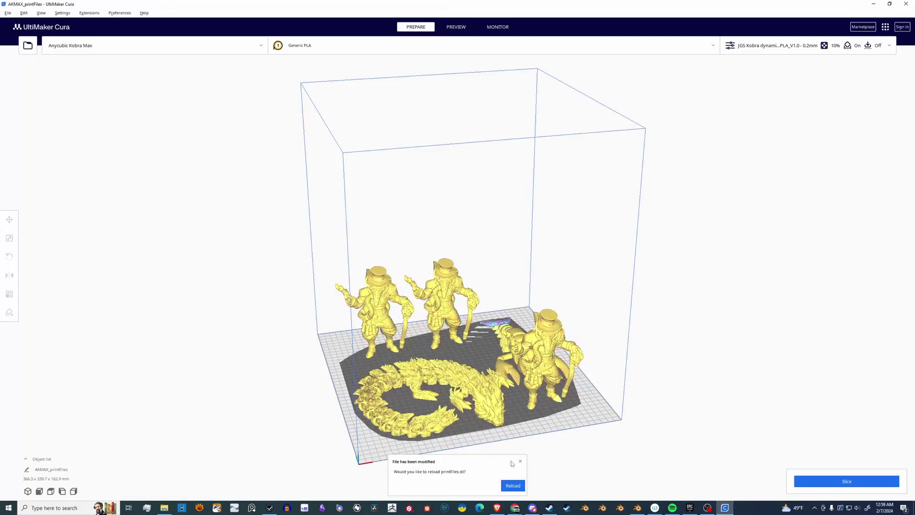
left_click(514, 486)
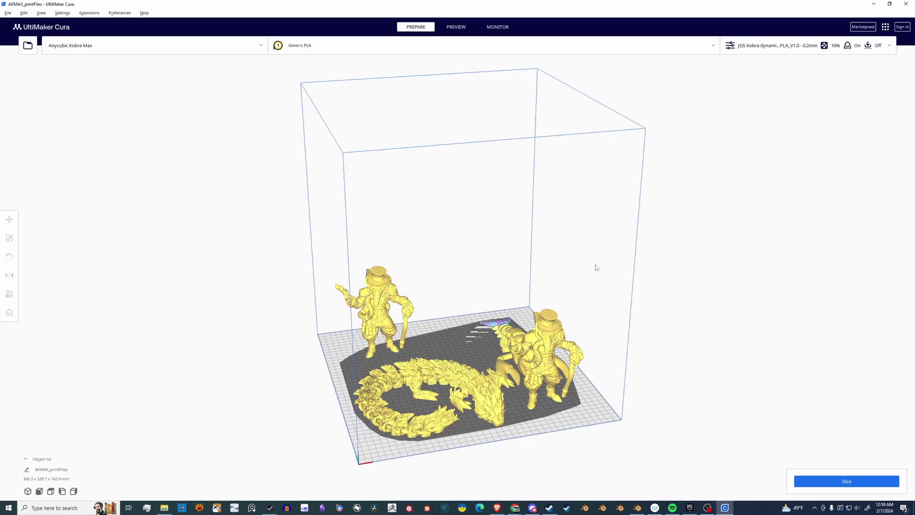
right_click_drag(595, 268, 617, 257)
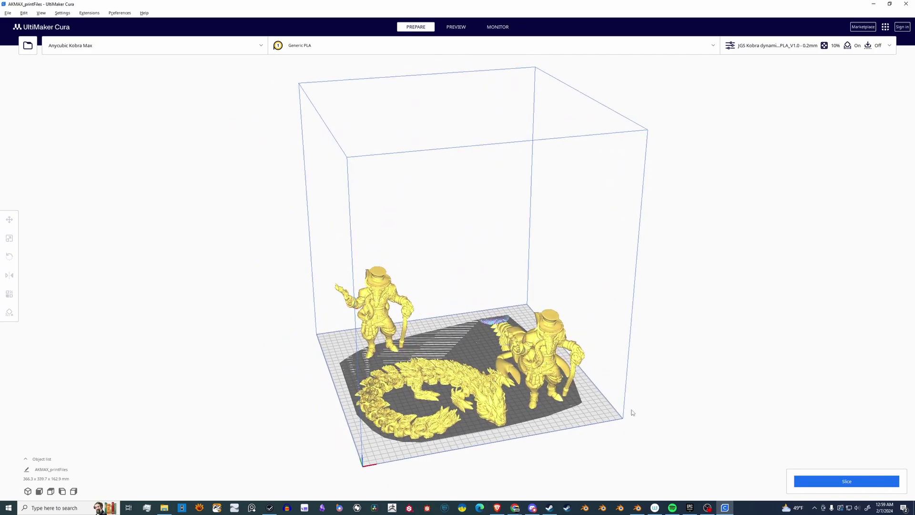